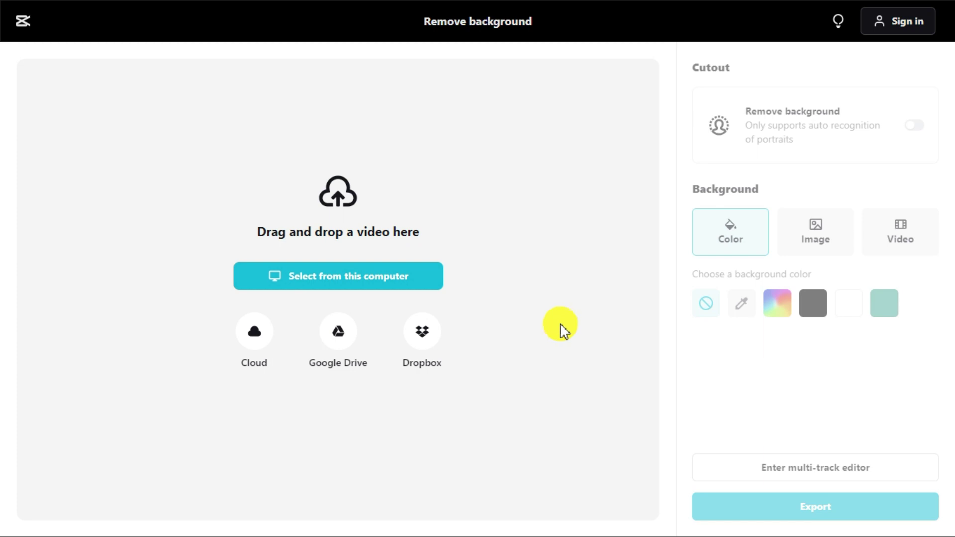
- Upload the portrait video file from this computer so its background becomes plain teal
left_click(321, 281)
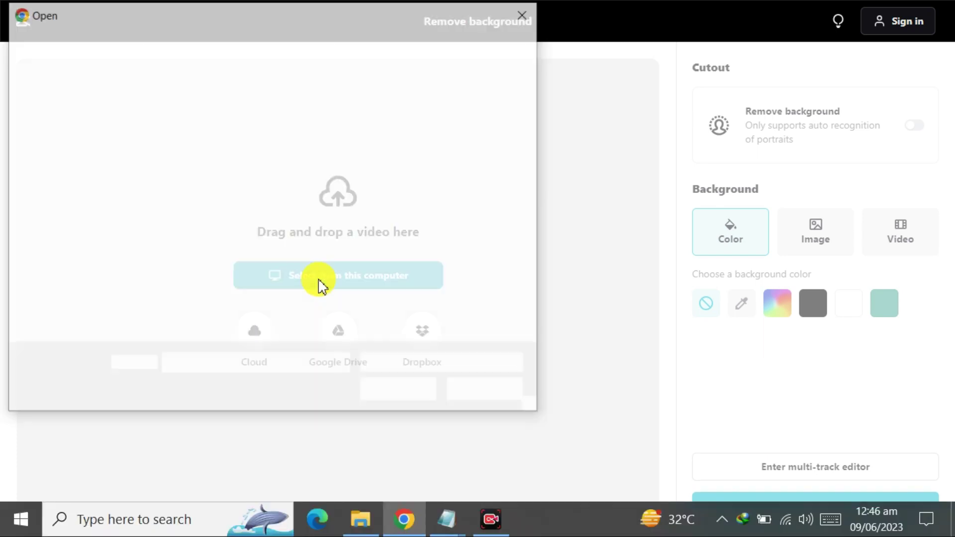
double_click(222, 298)
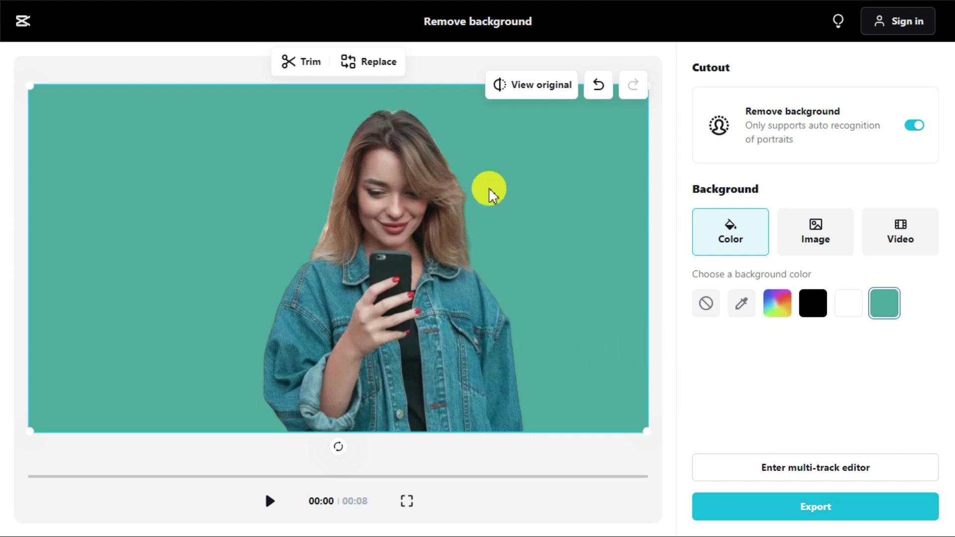
left_click(525, 87)
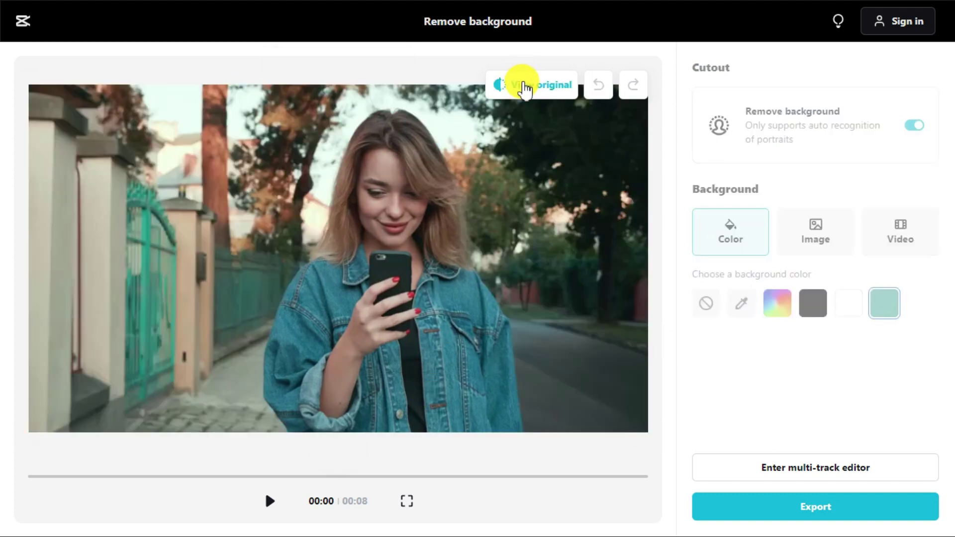
left_click(271, 505)
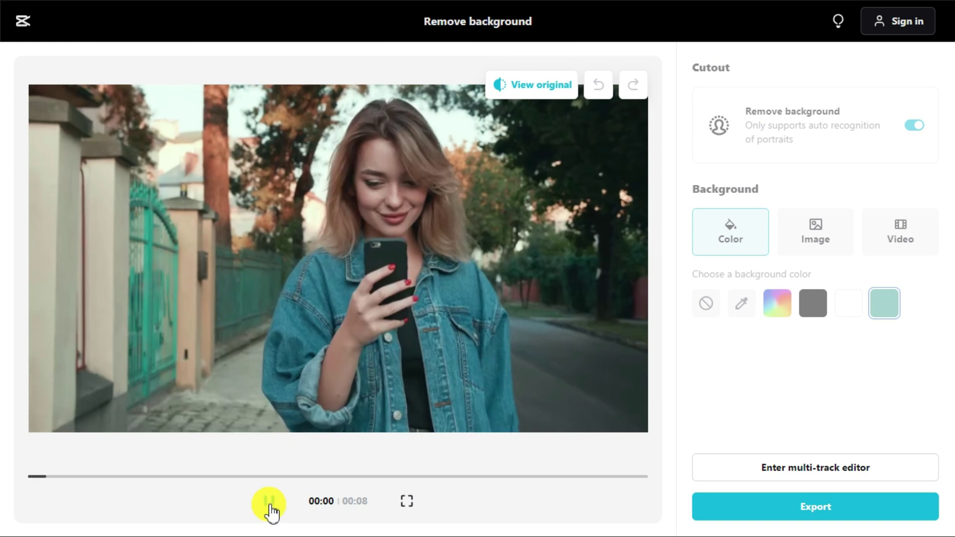
left_click(270, 505)
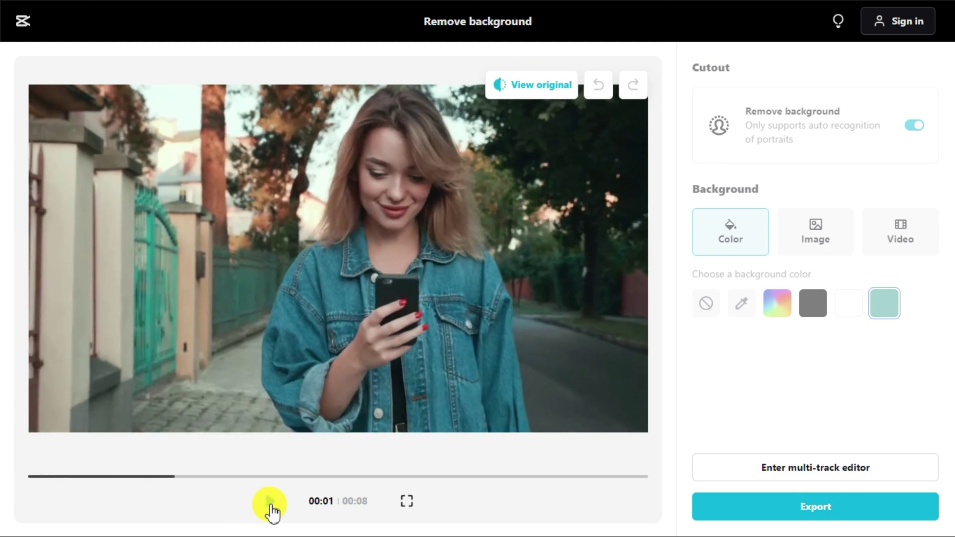
left_click(539, 88)
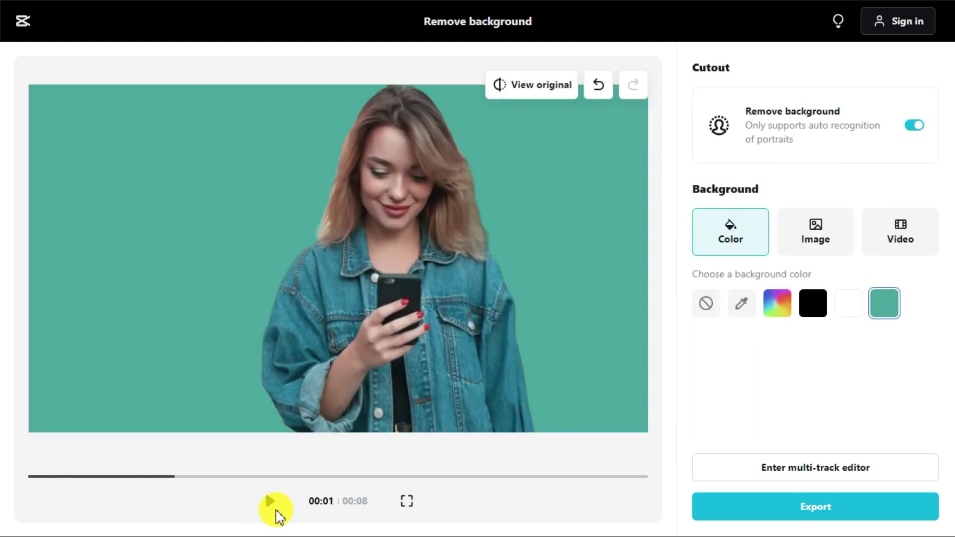
left_click(270, 505)
left_click(270, 505)
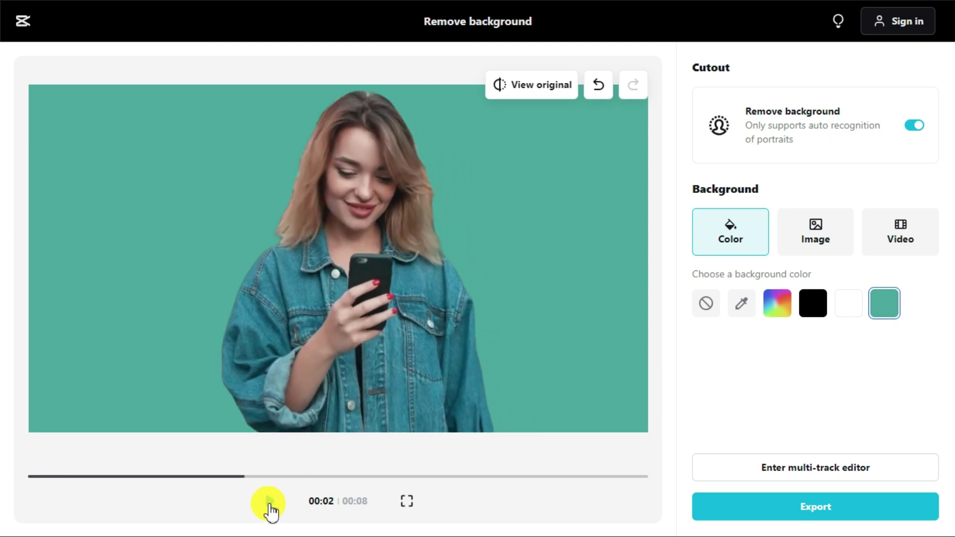
left_click_drag(241, 477, 34, 479)
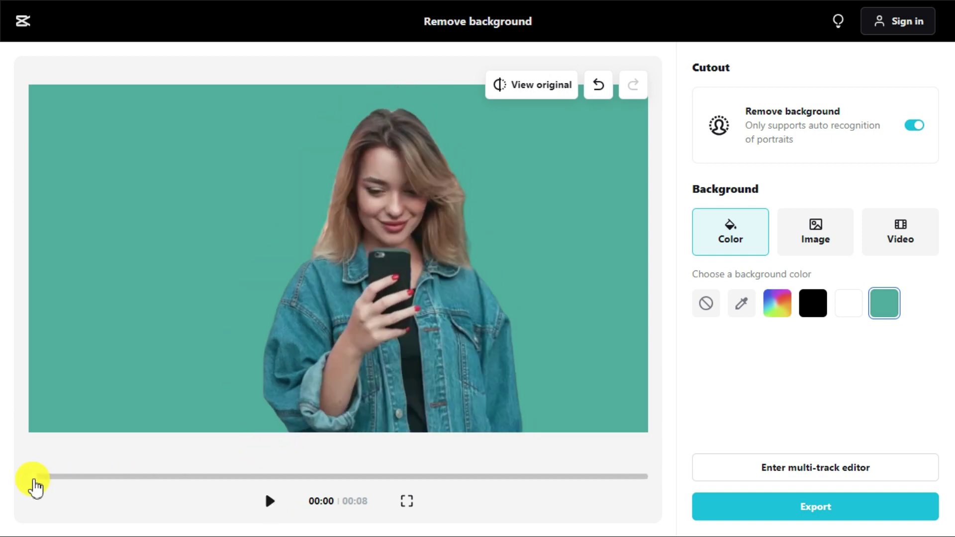
left_click(249, 366)
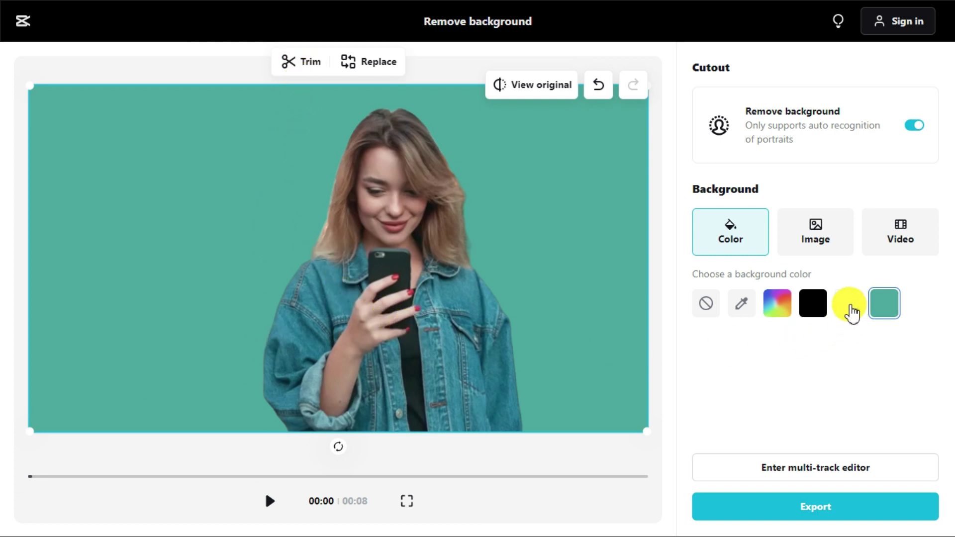
- Try white and black backgrounds, then upload the forest park image from the device as background
left_click(851, 313)
left_click(813, 304)
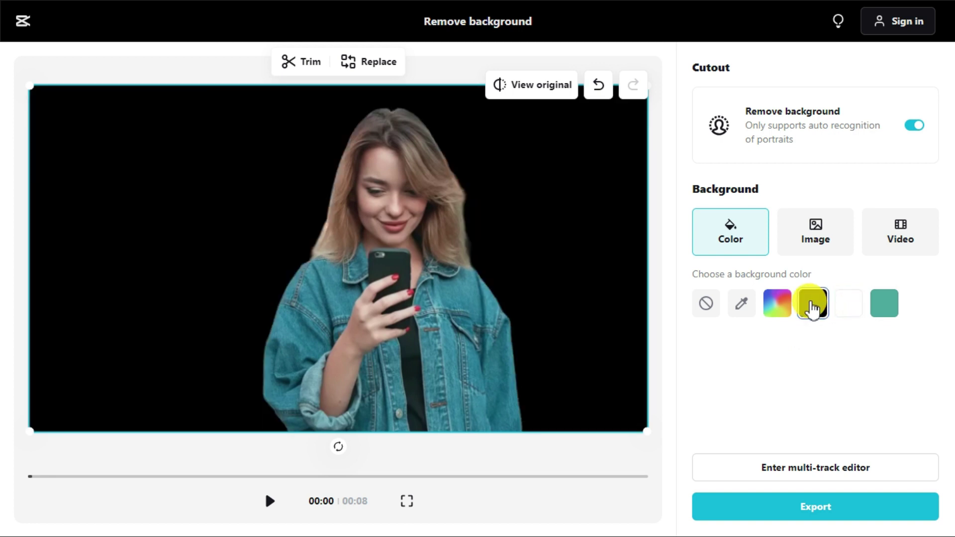
left_click(816, 230)
left_click(719, 340)
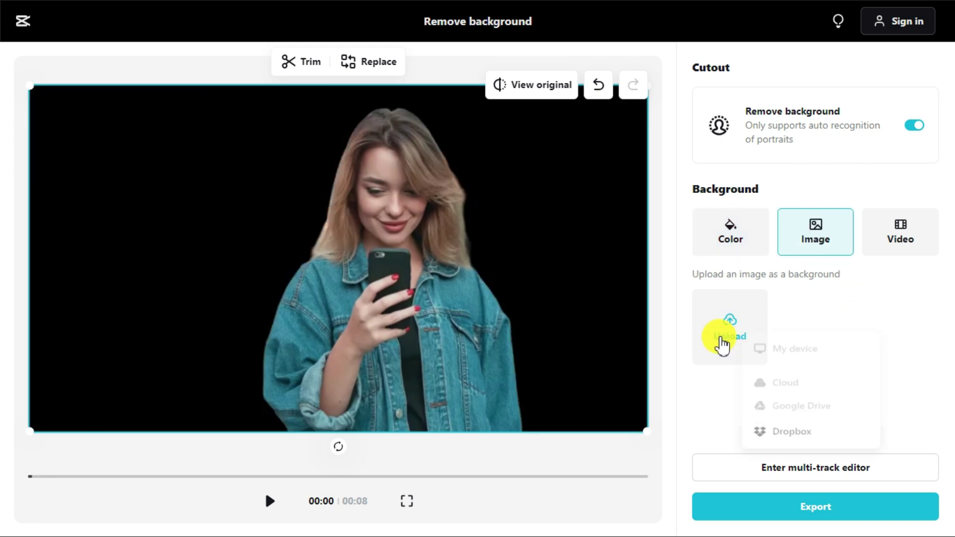
left_click(803, 357)
double_click(222, 166)
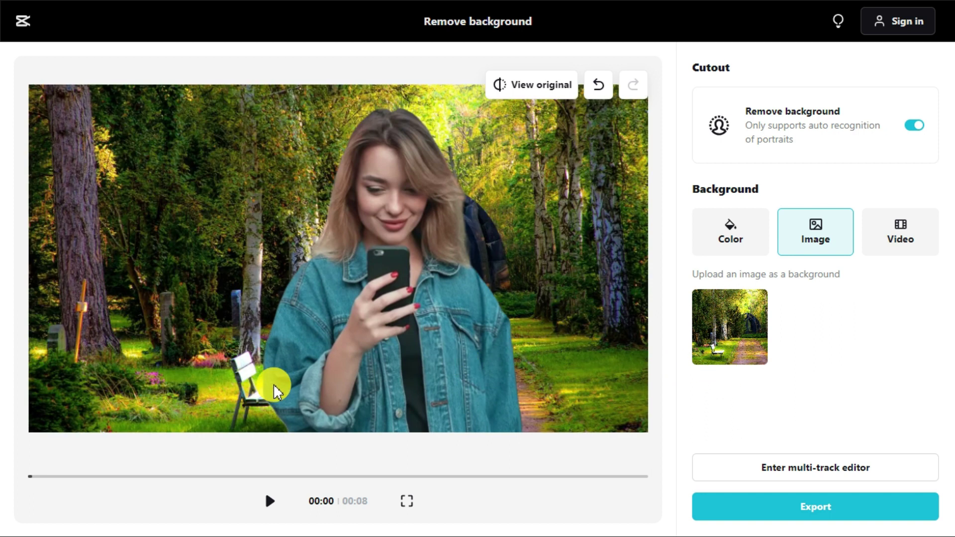
- Scale the cutout down, move it to the bottom centre, and play the preview to check
left_click(375, 324)
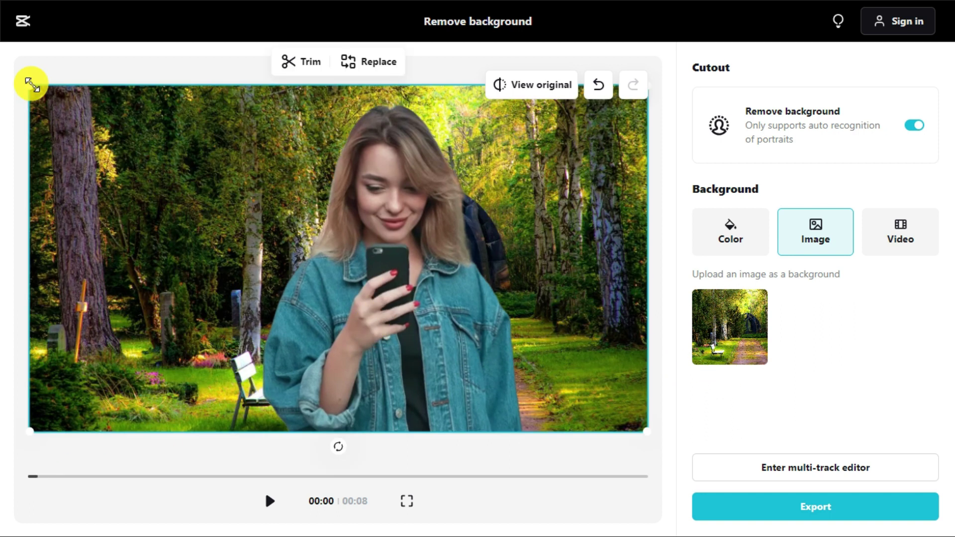
left_click_drag(30, 85, 267, 234)
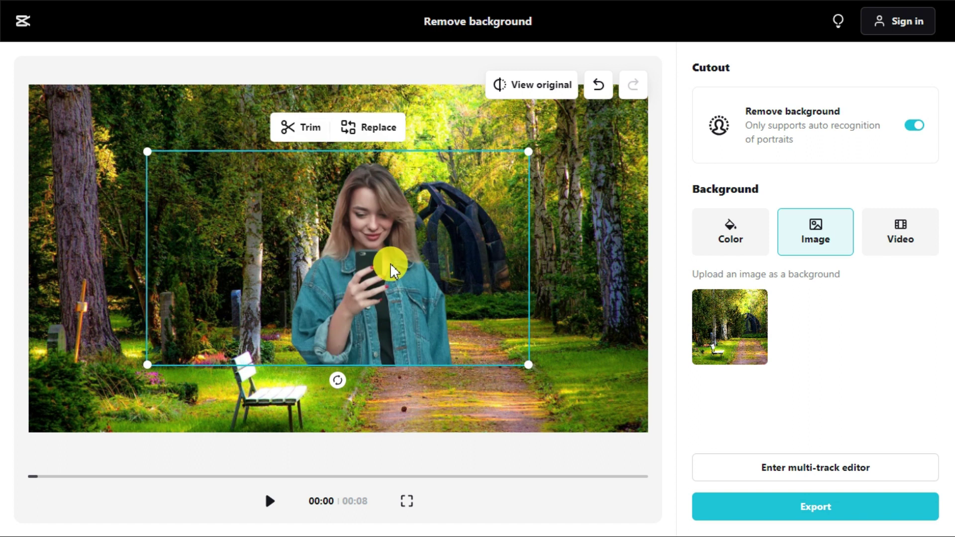
left_click_drag(390, 264, 452, 348)
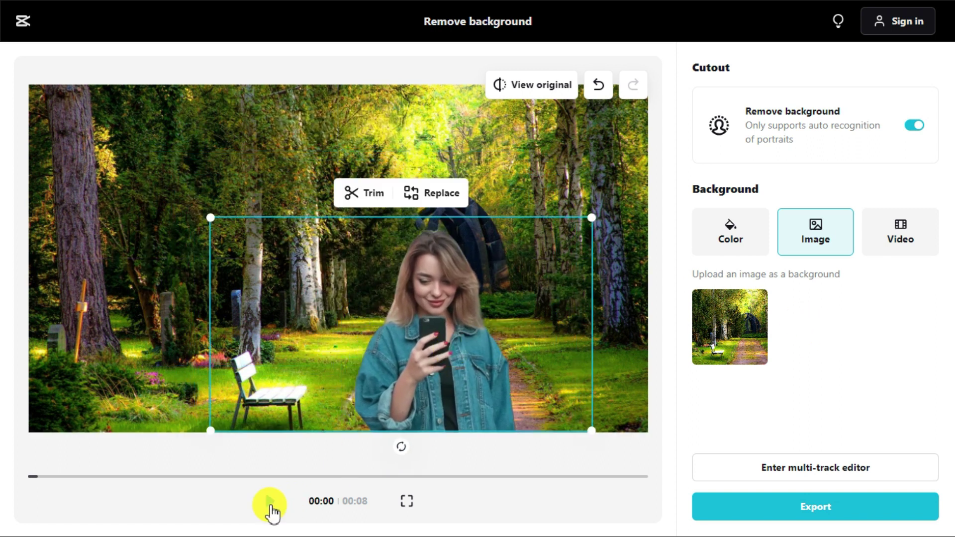
left_click(269, 502)
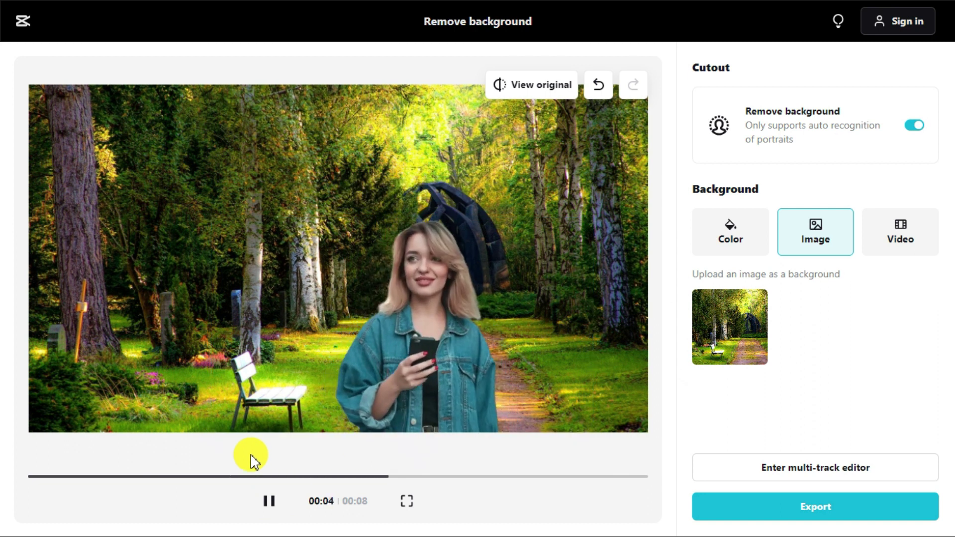
left_click(269, 502)
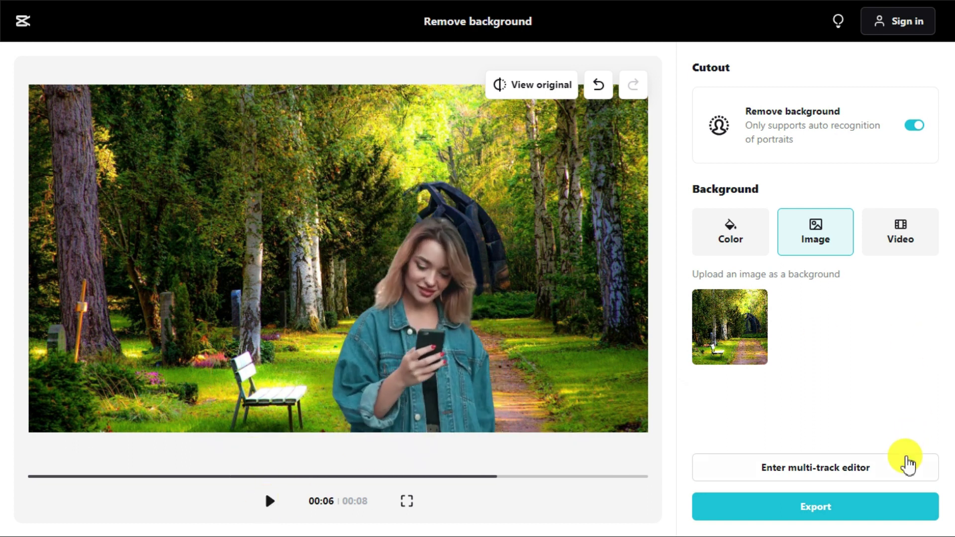
- Export the video named 'My Clip' at 1080p resolution, reviewing the advanced settings
left_click(840, 507)
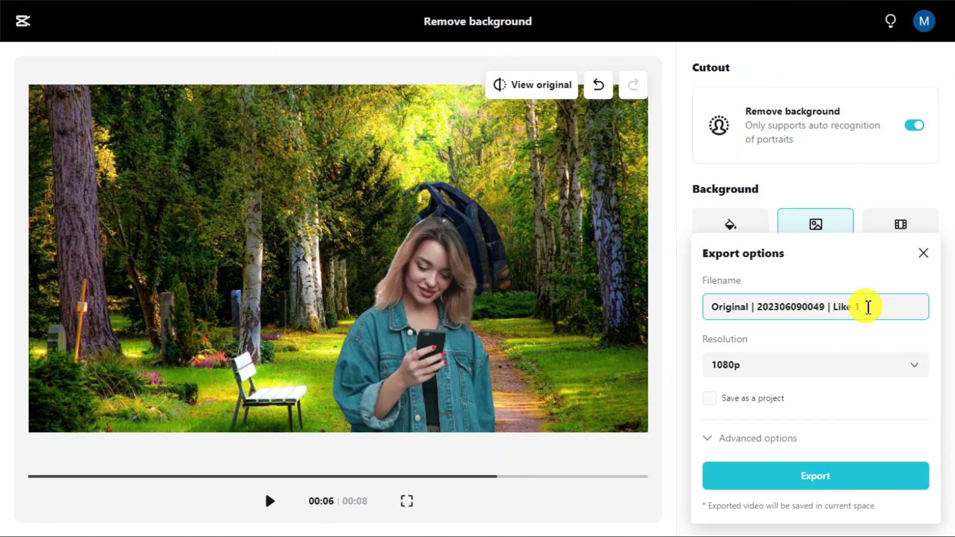
left_click_drag(868, 308, 760, 307)
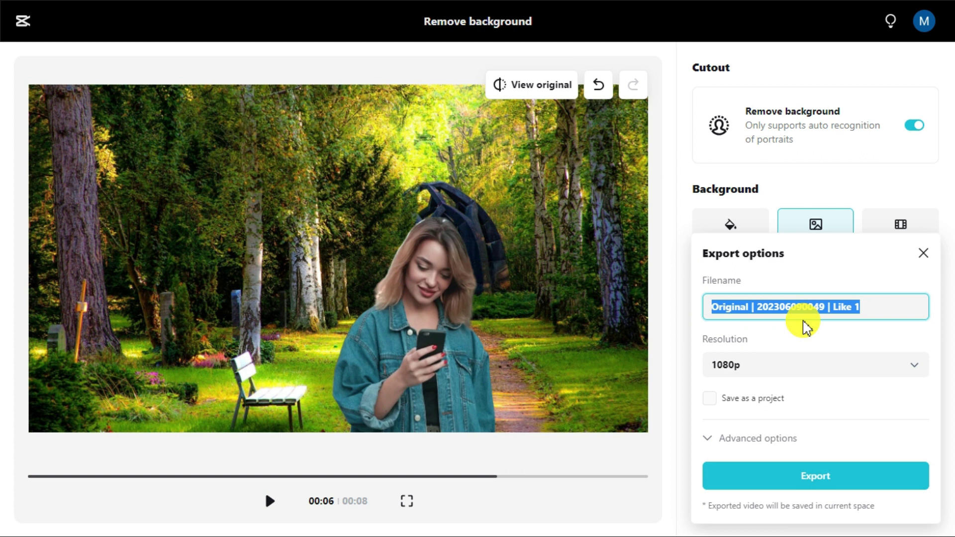
type("My Clip")
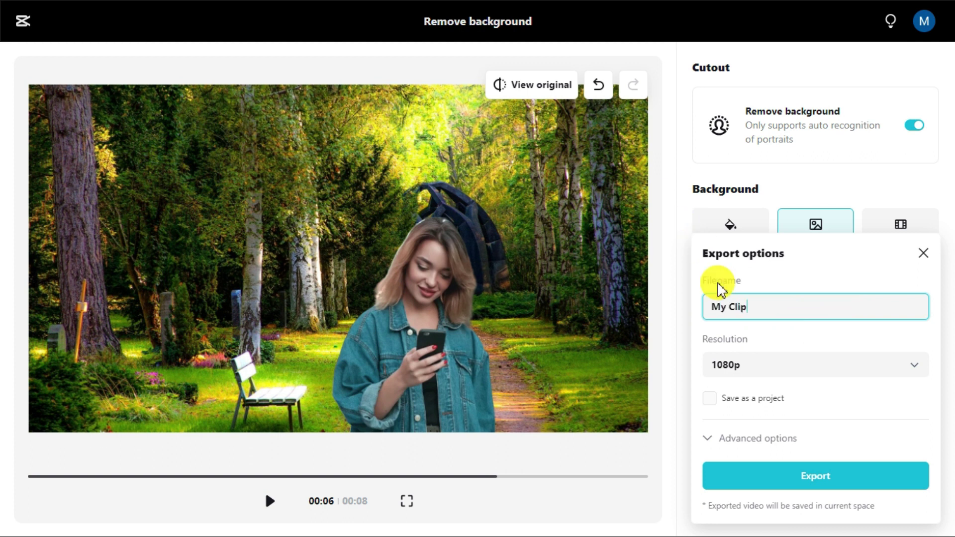
left_click(918, 366)
scroll(846, 448, "down", 2)
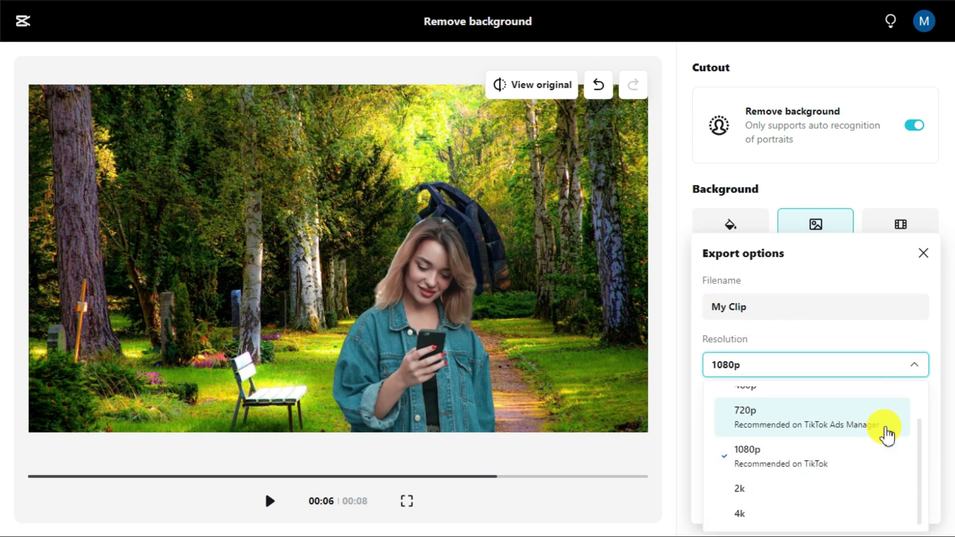
scroll(821, 458, "up", 1)
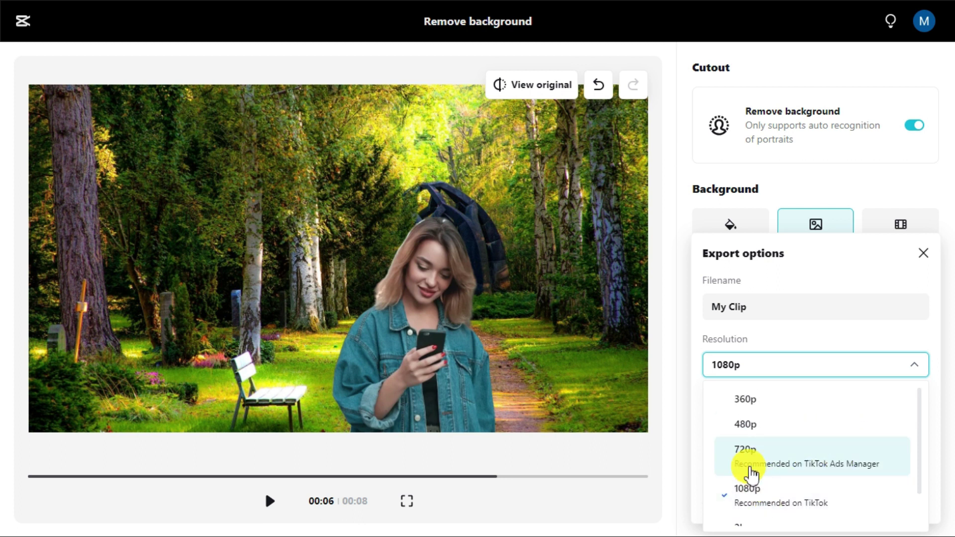
left_click(746, 494)
left_click(710, 440)
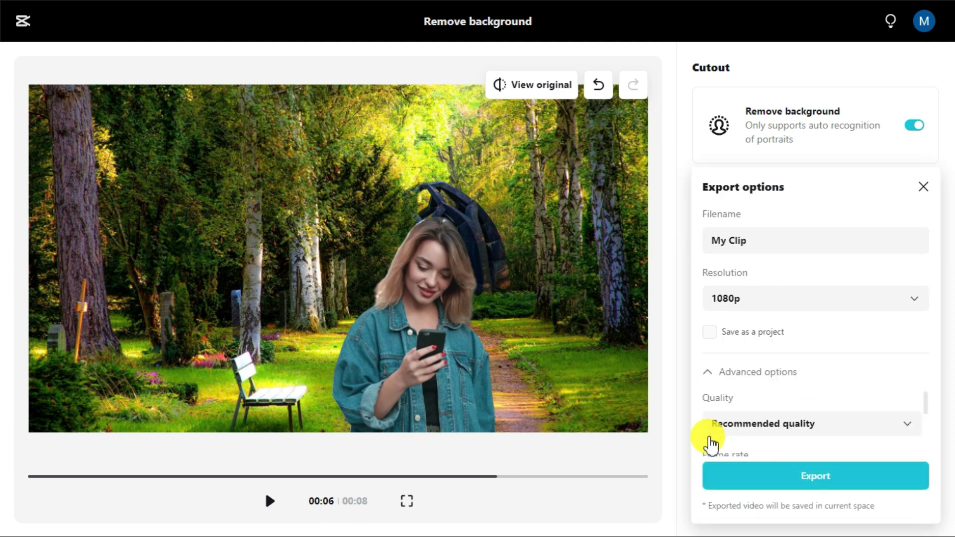
scroll(776, 418, "down", 3)
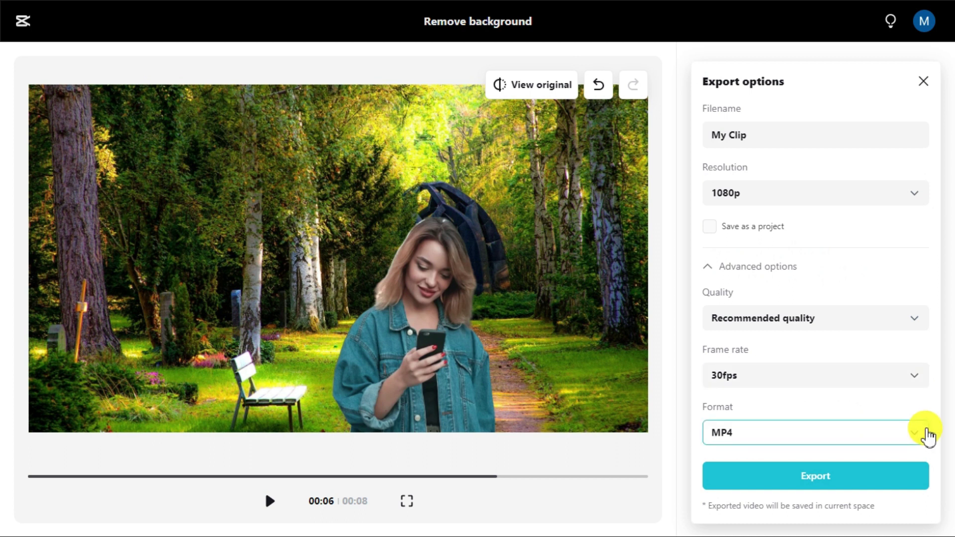
left_click(821, 478)
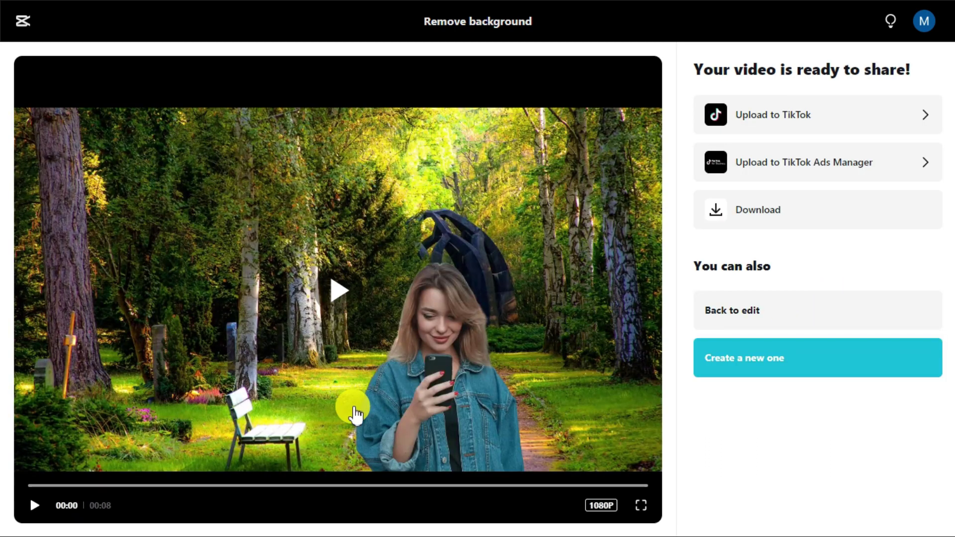
- Preview the exported video, download My Clip.mp4, then replay it full screen
left_click(34, 505)
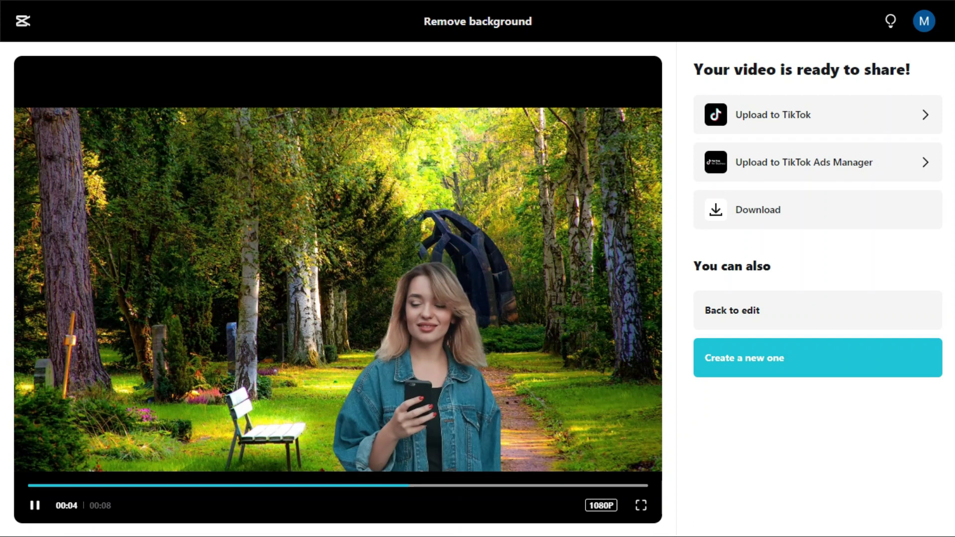
key("F11")
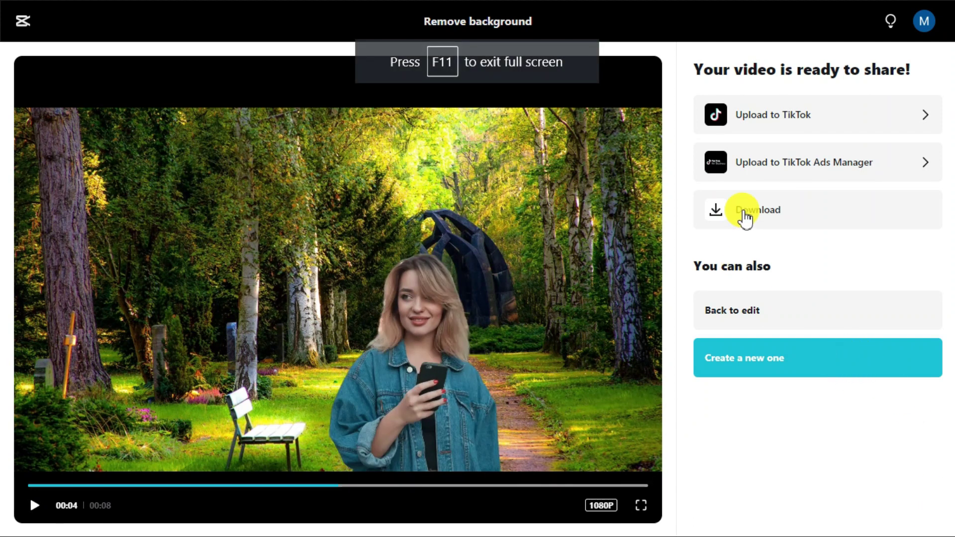
left_click(748, 221)
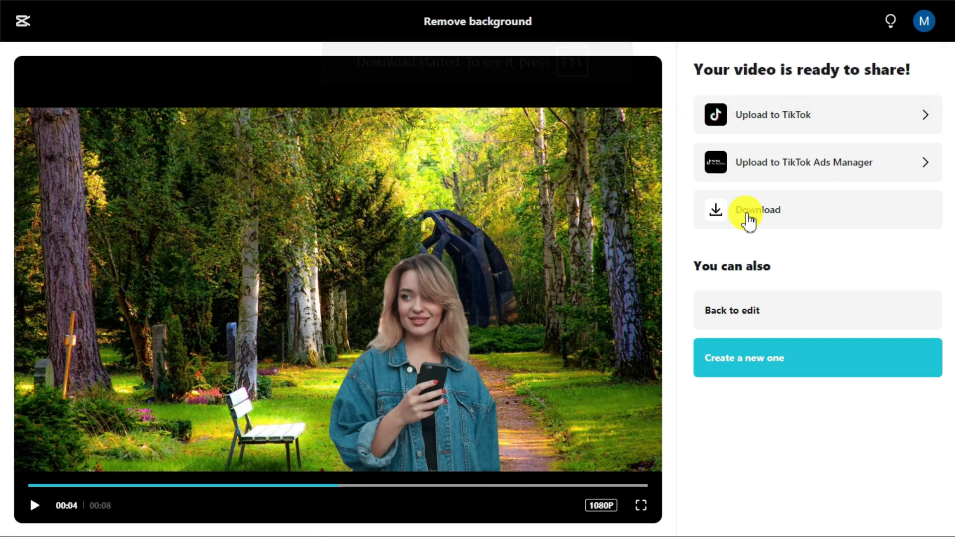
key("space")
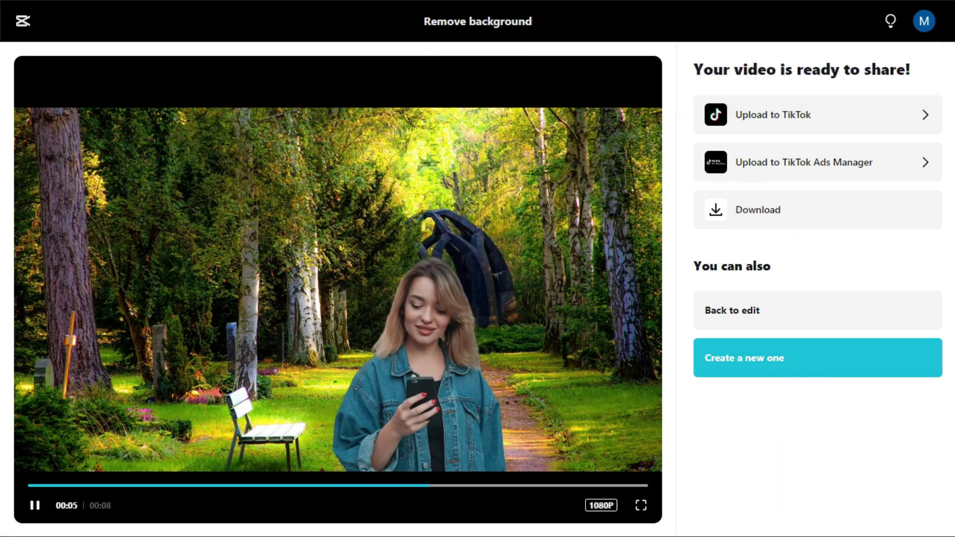
left_click(645, 506)
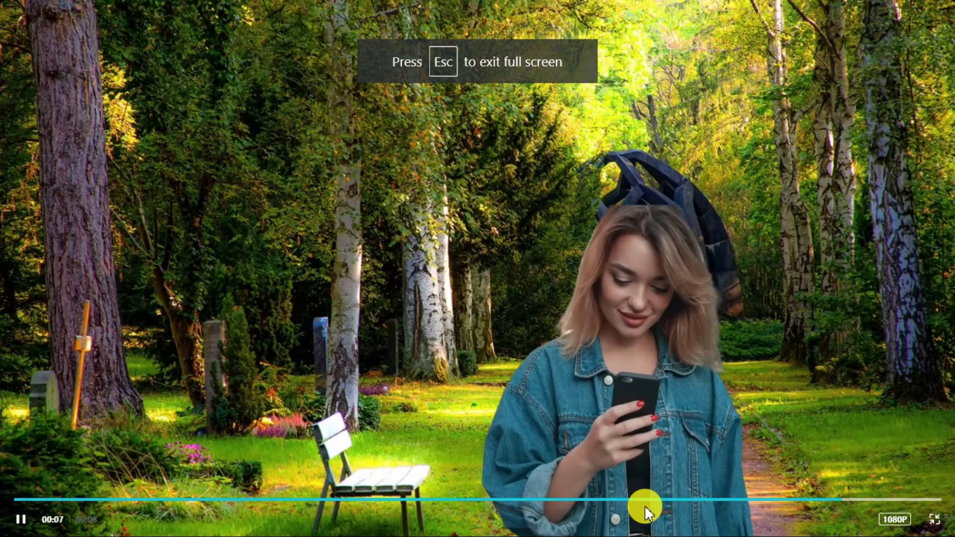